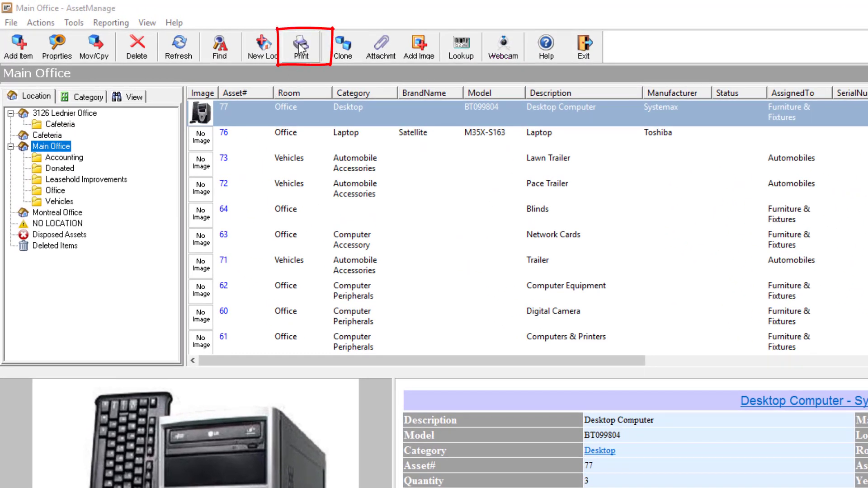
# Open the print output options for the Main Office asset list and set landscape orientation with totals shown
pyautogui.click(300, 45)
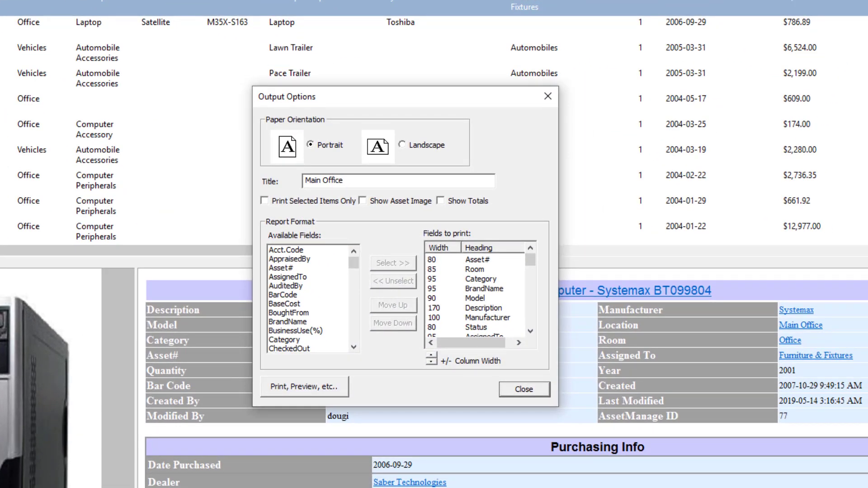
pyautogui.click(443, 259)
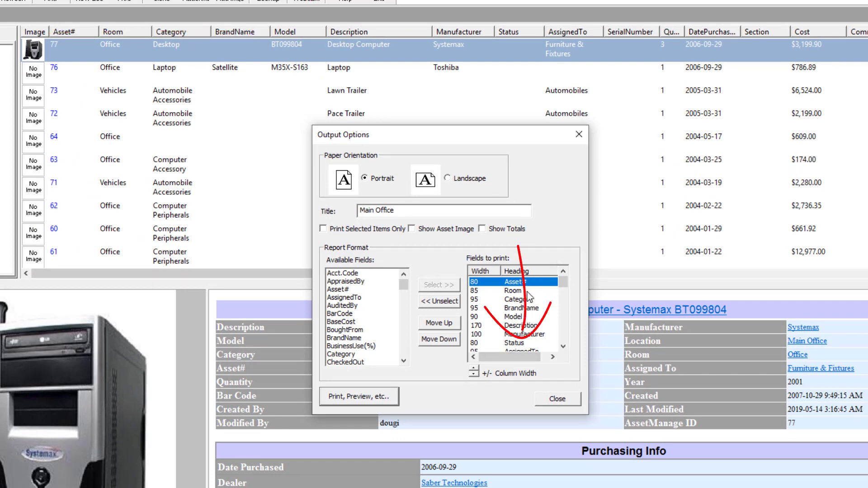
pyautogui.click(450, 181)
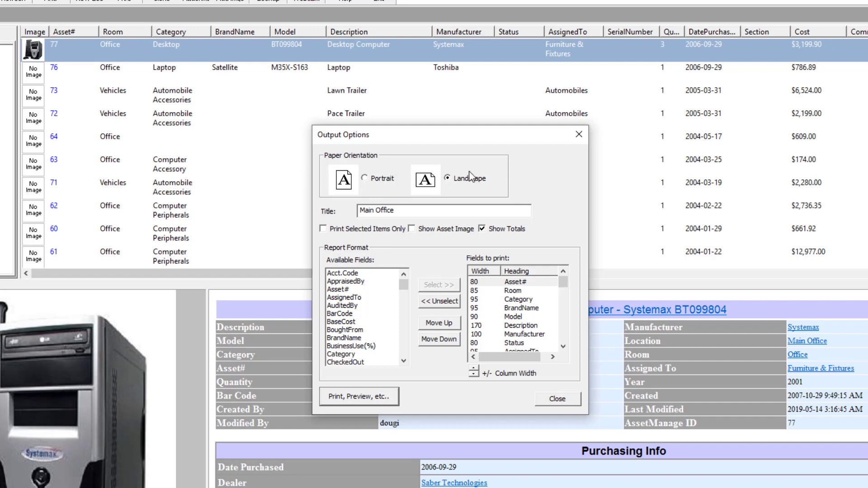
pyautogui.click(373, 400)
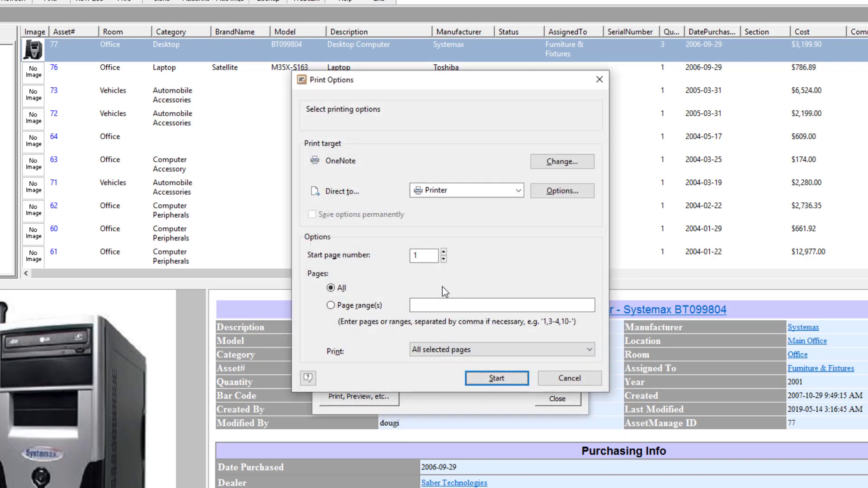
pyautogui.click(518, 191)
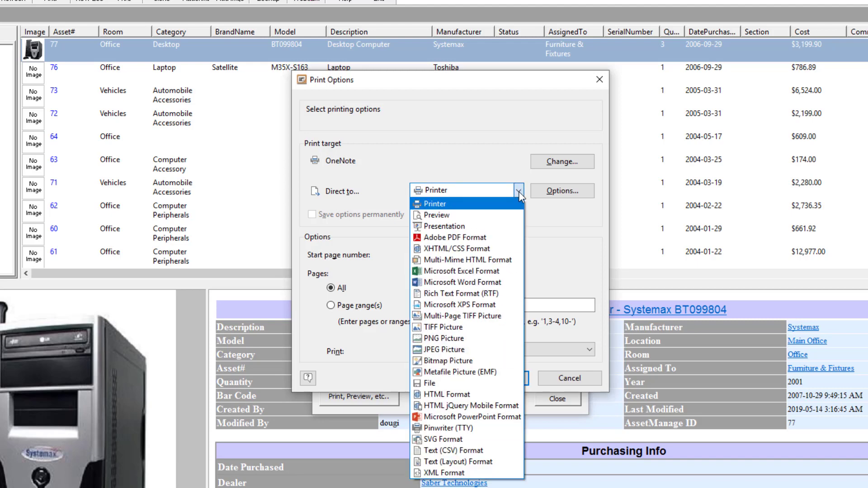
pyautogui.click(477, 240)
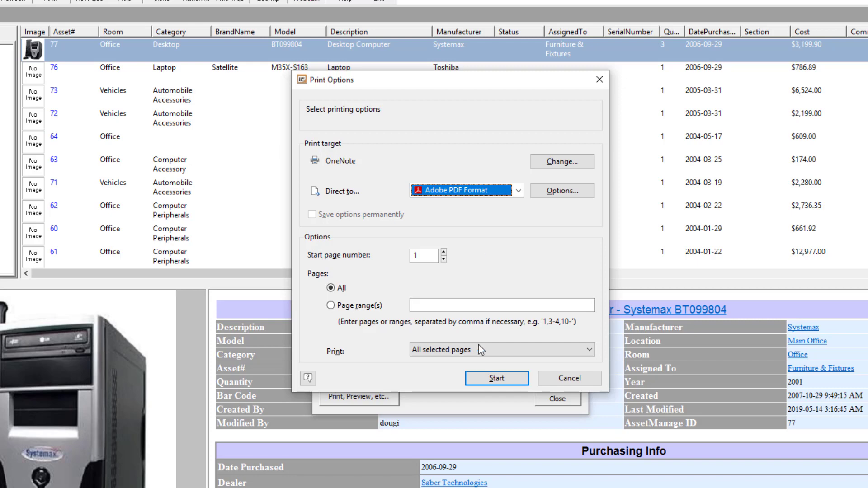
pyautogui.click(556, 384)
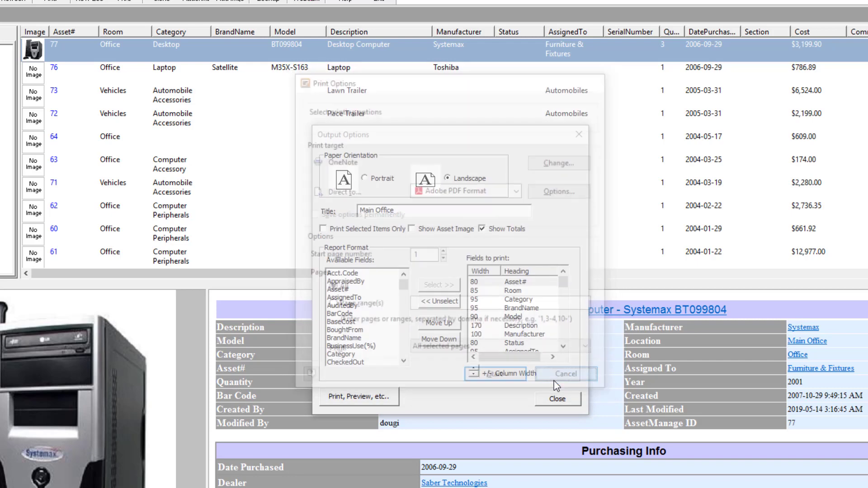
# Remove BrandName from the fields to print and move Description directly below Asset#
pyautogui.click(478, 309)
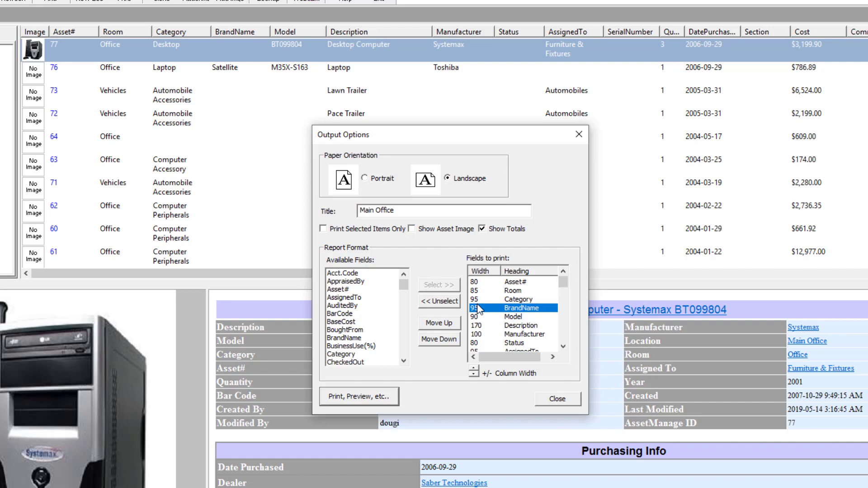
pyautogui.click(447, 305)
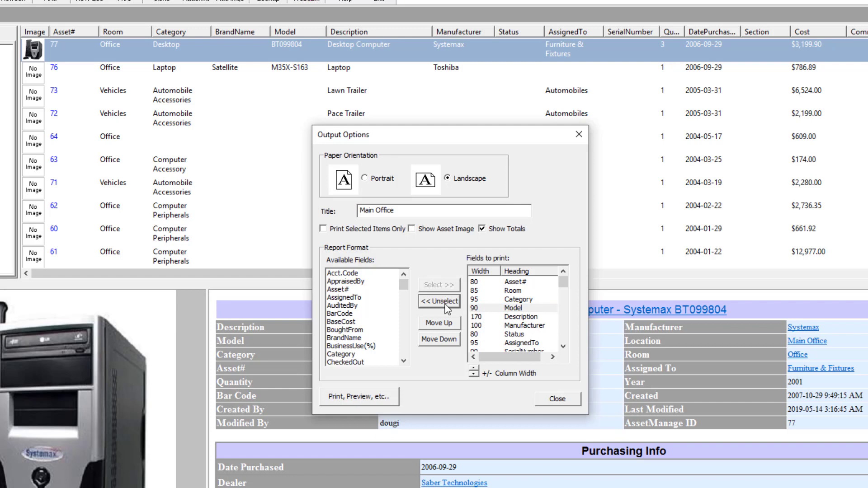
pyautogui.click(479, 318)
pyautogui.click(439, 323)
pyautogui.click(440, 323)
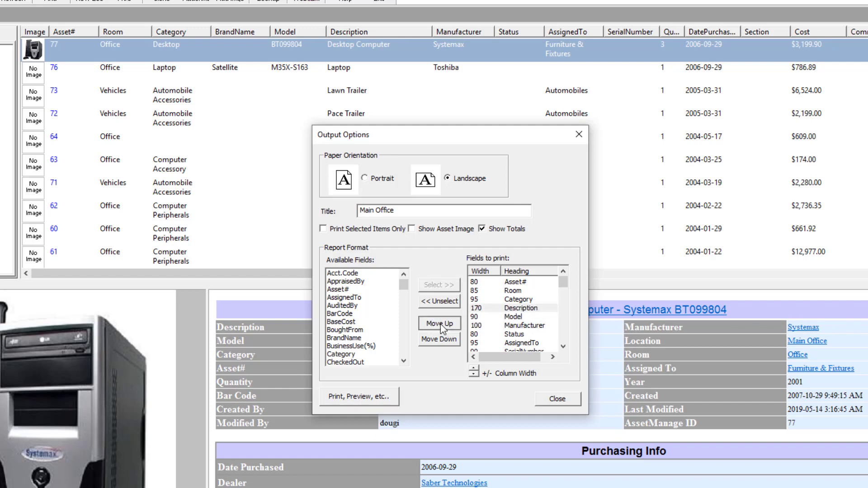
pyautogui.click(440, 323)
pyautogui.click(439, 323)
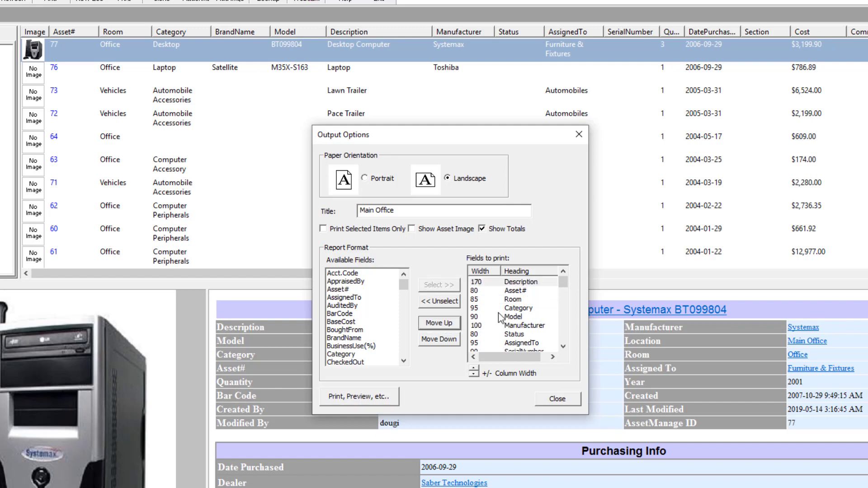
pyautogui.click(450, 340)
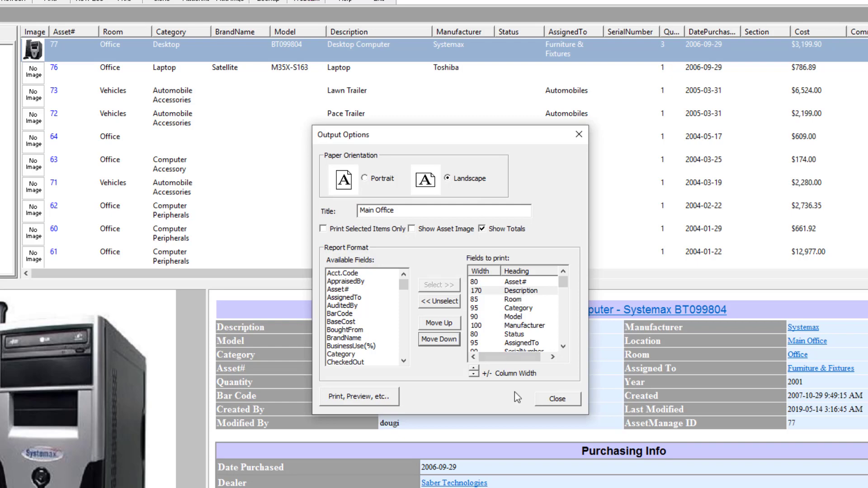
# Output the Main Office asset list to Preview for all pages, check the column layout, and close the preview
pyautogui.click(355, 399)
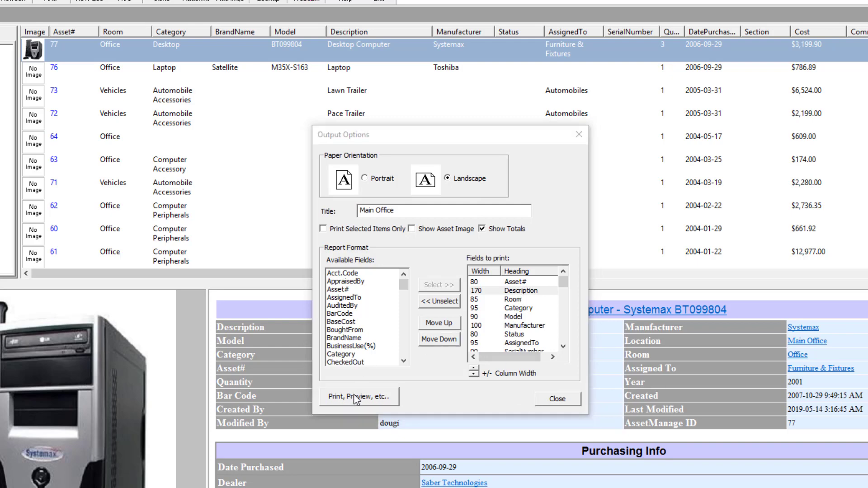
pyautogui.click(517, 190)
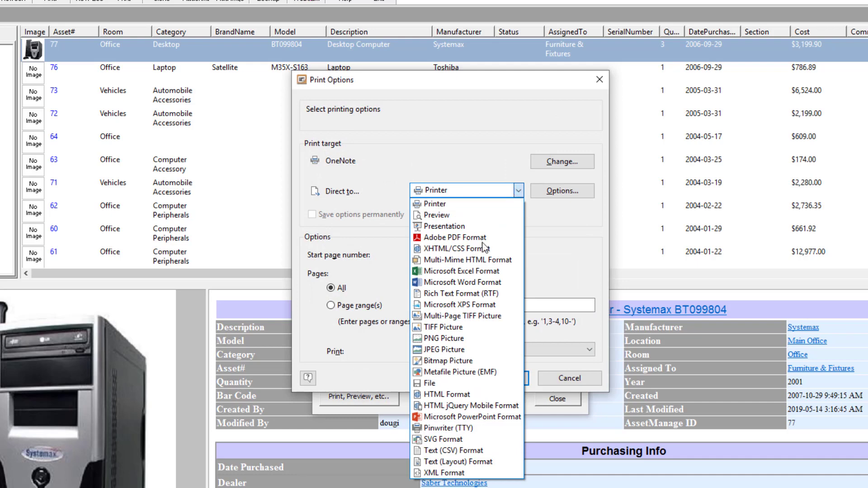
pyautogui.click(483, 216)
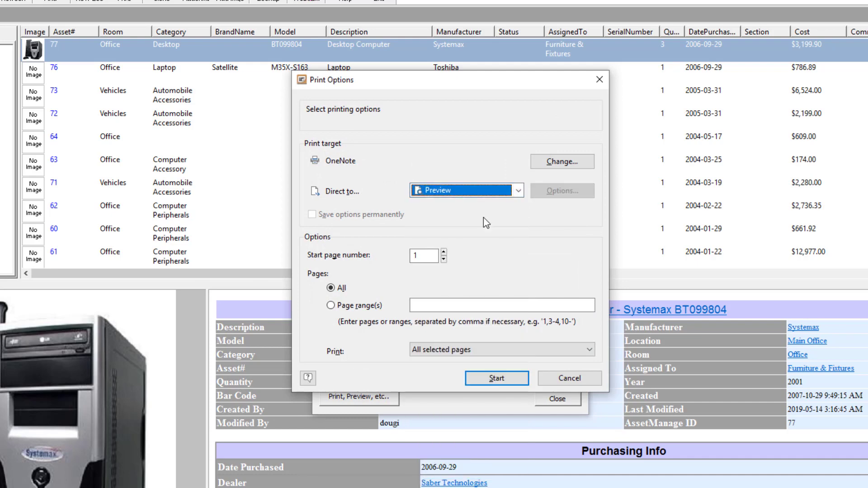
pyautogui.click(483, 381)
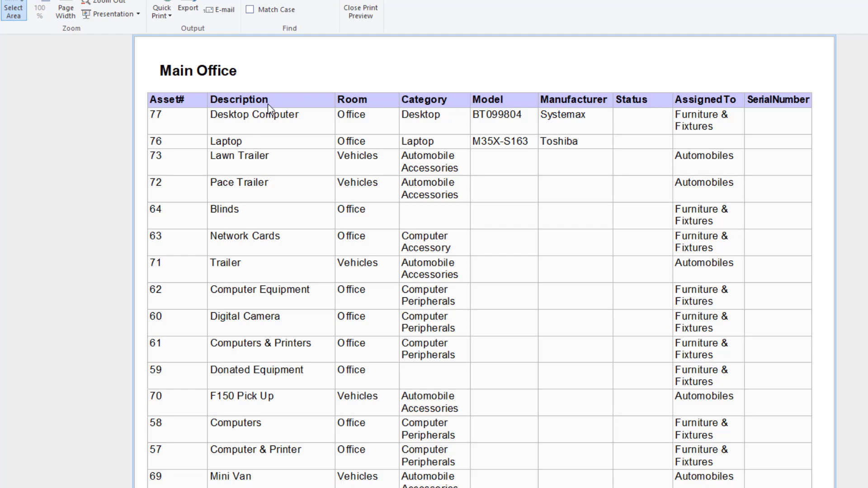
pyautogui.click(361, 13)
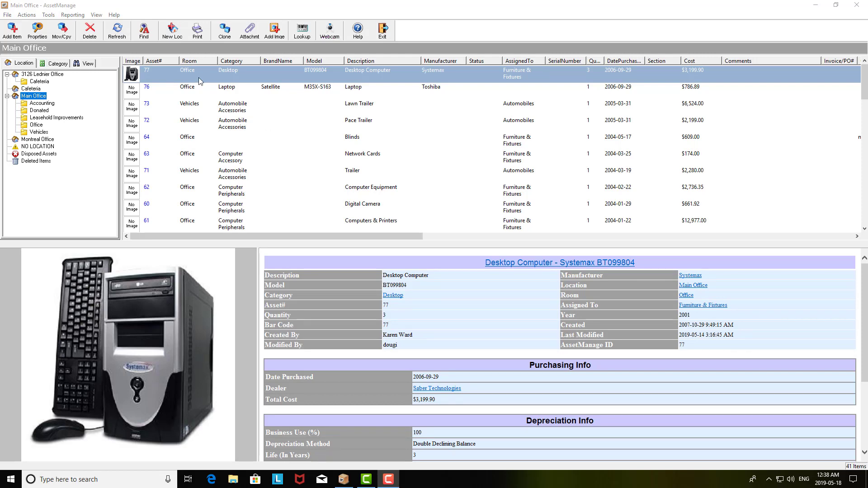
# Start creating a new assets report with the report name AssetsByCat
pyautogui.click(74, 15)
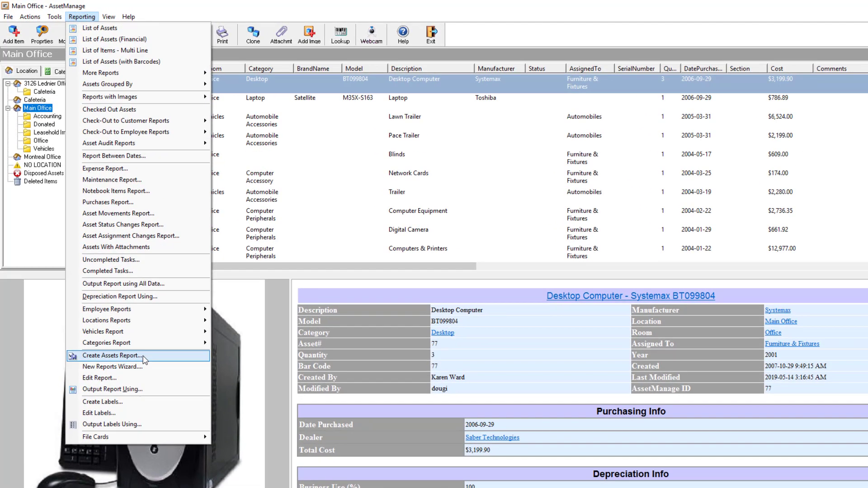
pyautogui.click(144, 356)
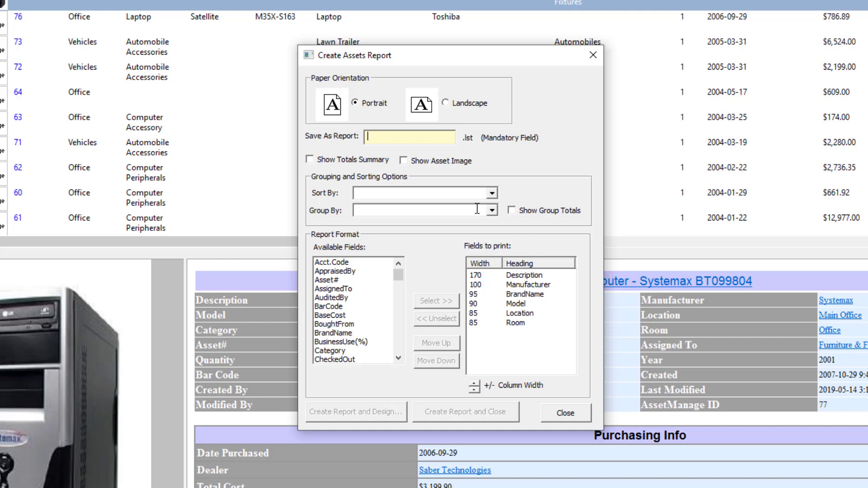
pyautogui.write('Asset')
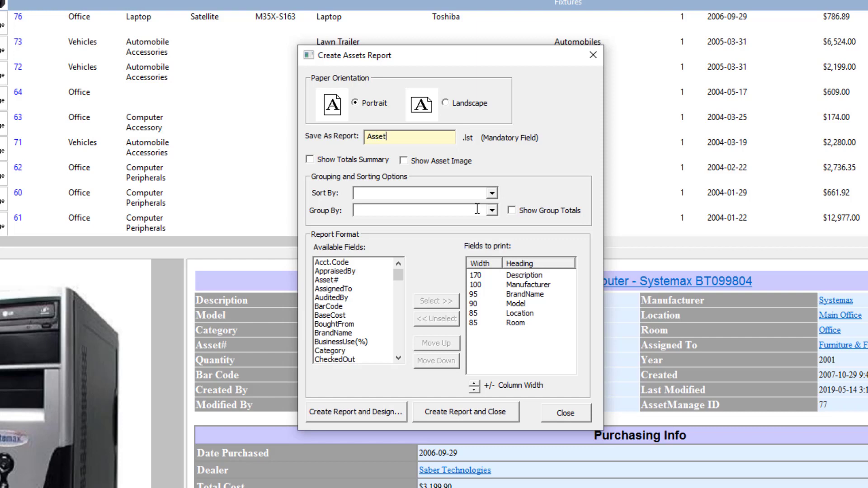
pyautogui.write('sByCat')
# Group the report by Category and show both the group totals and the totals summary
pyautogui.click(491, 210)
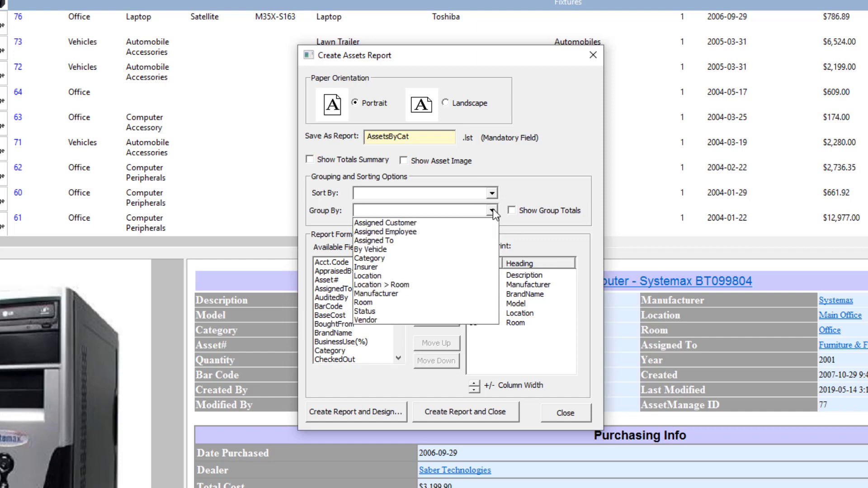
pyautogui.click(405, 260)
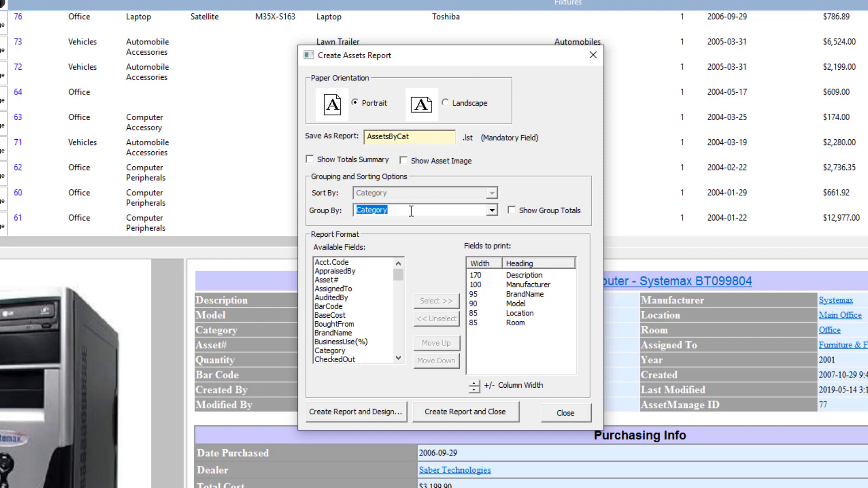
pyautogui.click(331, 160)
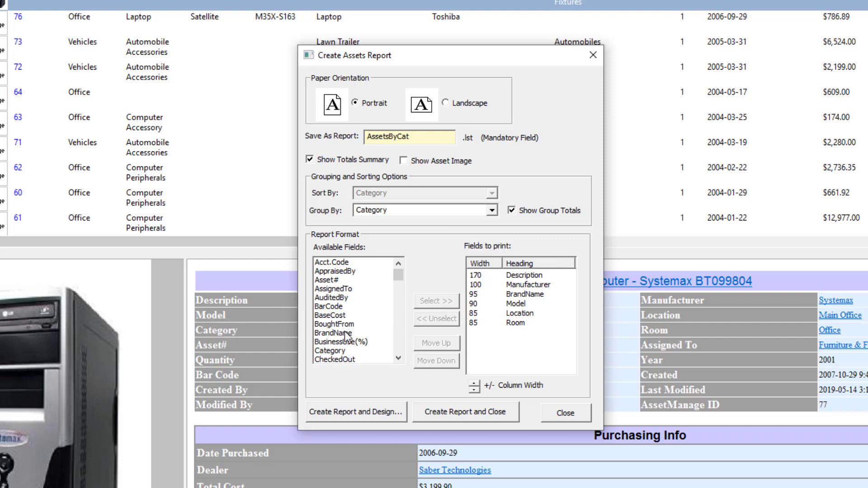
# Add the Asset# field to the fields to print and move it up directly below Description
pyautogui.click(344, 279)
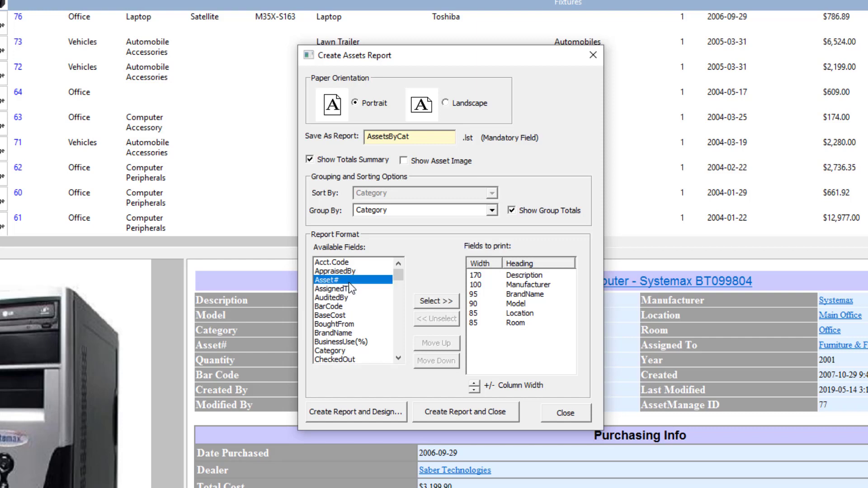
pyautogui.click(459, 309)
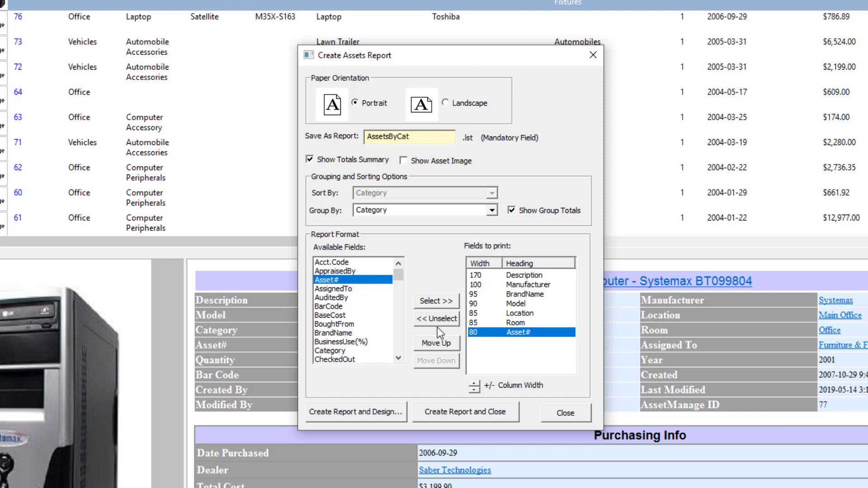
pyautogui.click(436, 343)
pyautogui.click(436, 344)
pyautogui.click(435, 344)
pyautogui.click(436, 343)
pyautogui.click(436, 344)
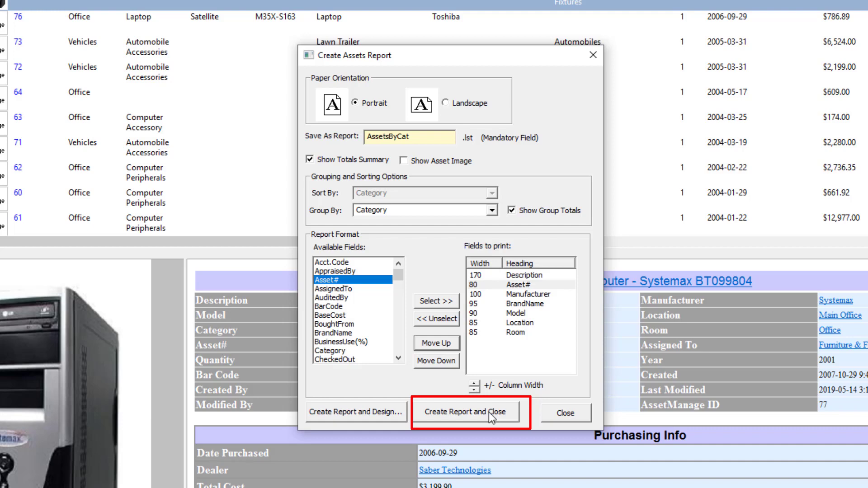
# Create the report in the designer and add Asset.Description after Asset.Category in the report container's sort order
pyautogui.click(376, 412)
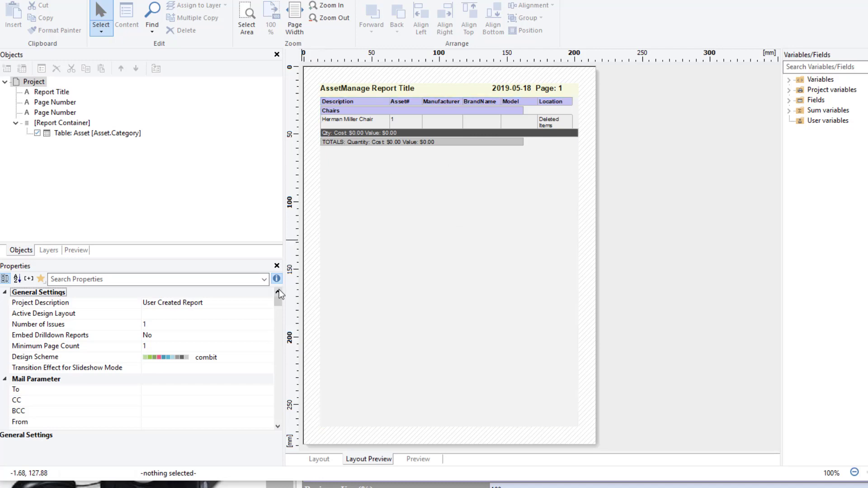
pyautogui.click(373, 274)
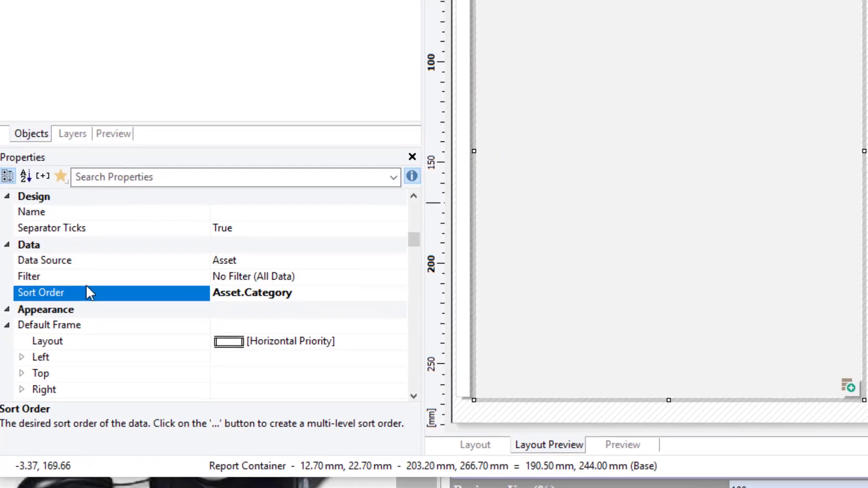
pyautogui.click(322, 289)
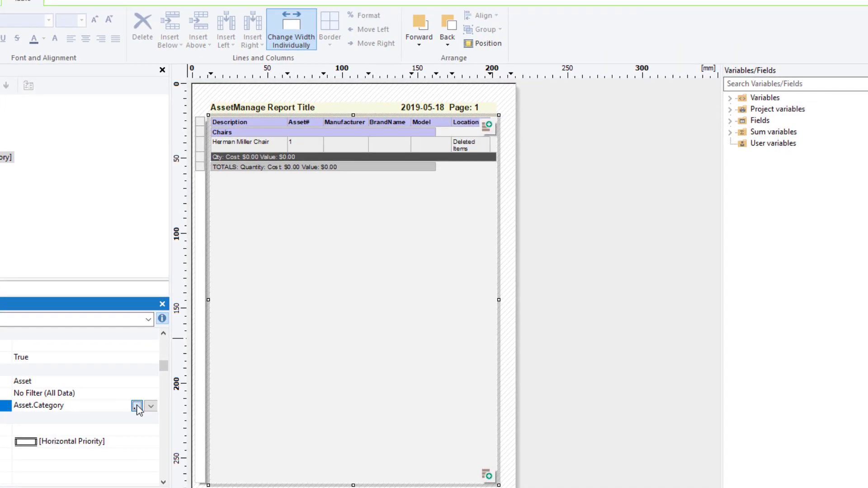
pyautogui.click(136, 407)
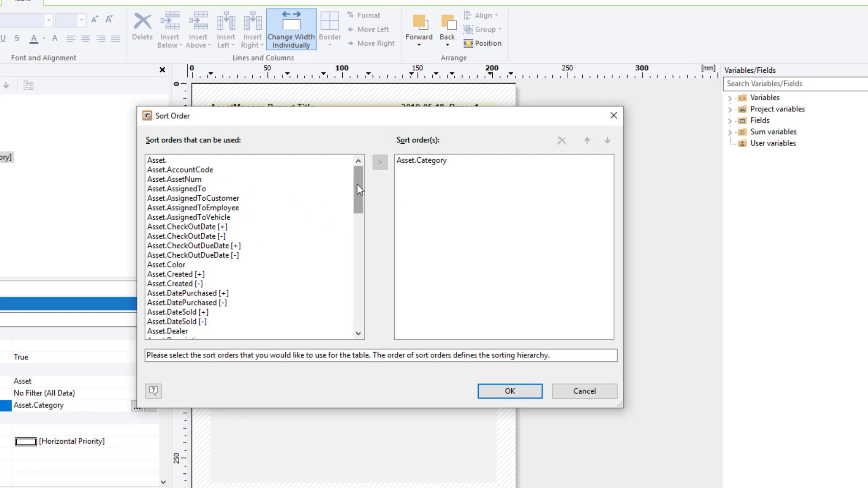
pyautogui.moveTo(357, 184); pyautogui.dragTo(358, 211)
pyautogui.doubleClick(174, 265)
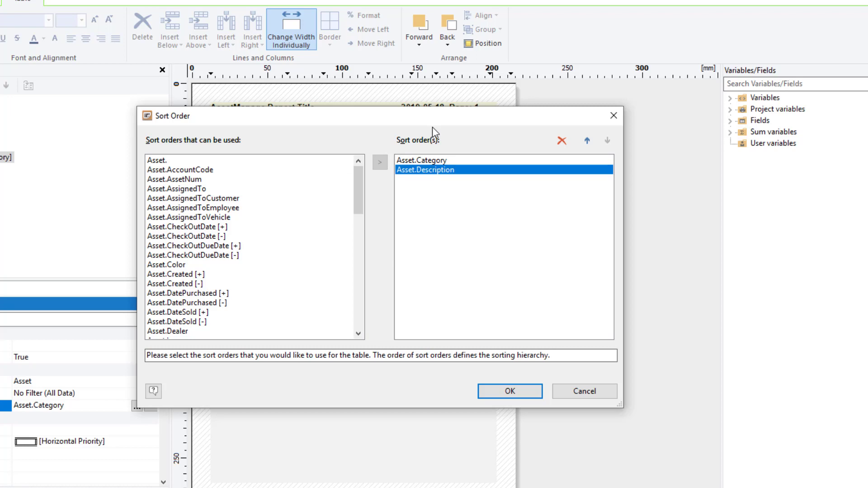
pyautogui.click(510, 392)
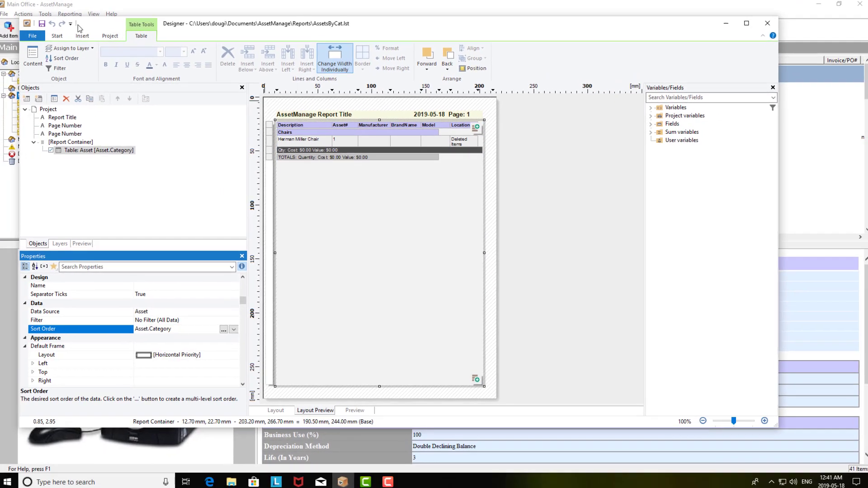
# Save the AssetsByCat report and close the designer
pyautogui.click(32, 35)
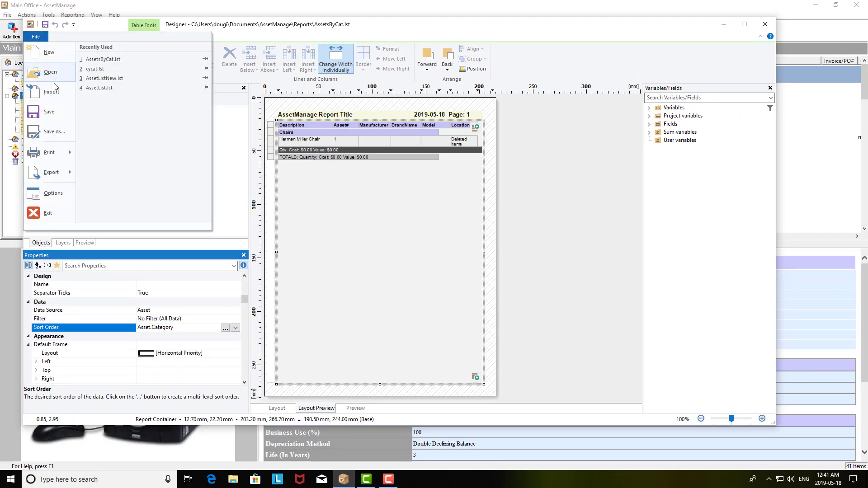
pyautogui.click(59, 112)
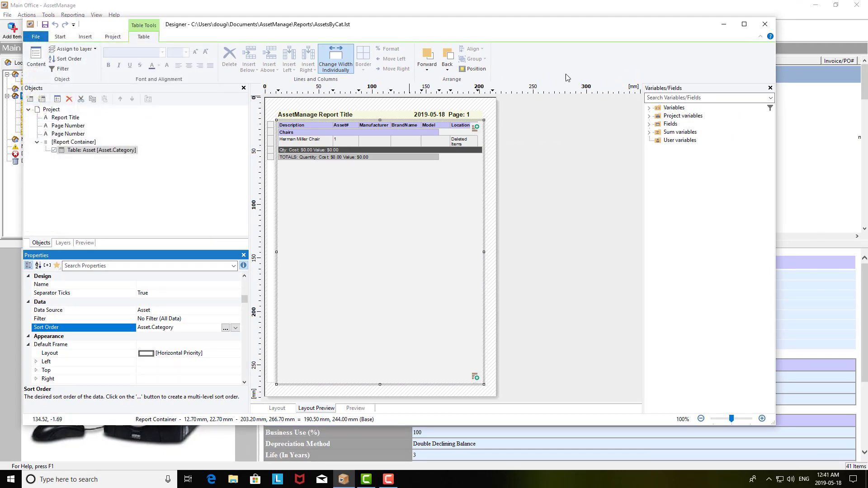
pyautogui.click(764, 26)
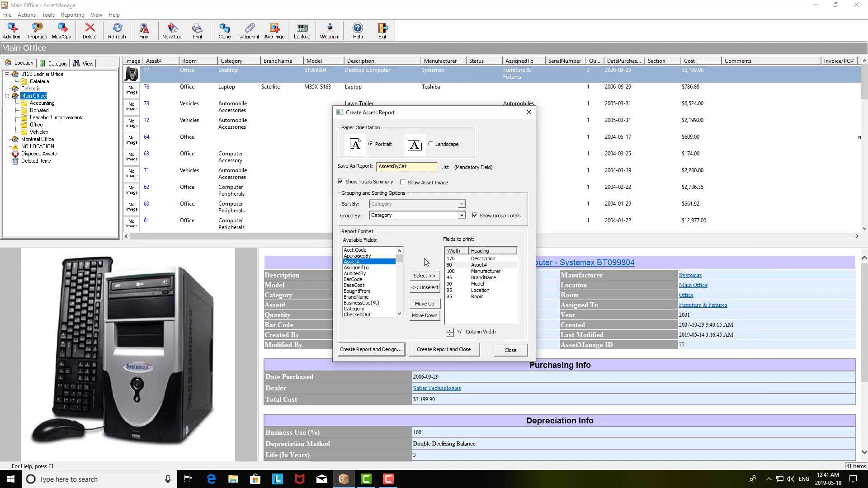
# Close the Create Assets Report dialog and choose AssetsByCat.lst as the report to output using all data
pyautogui.click(511, 350)
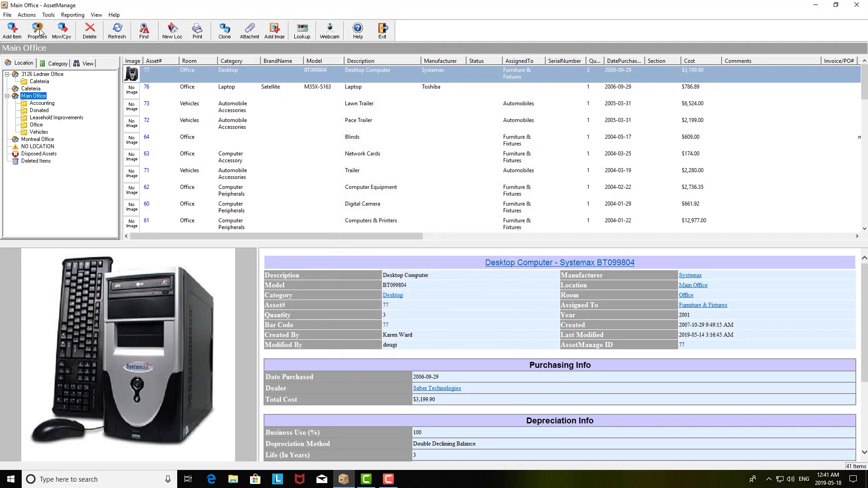
pyautogui.click(72, 15)
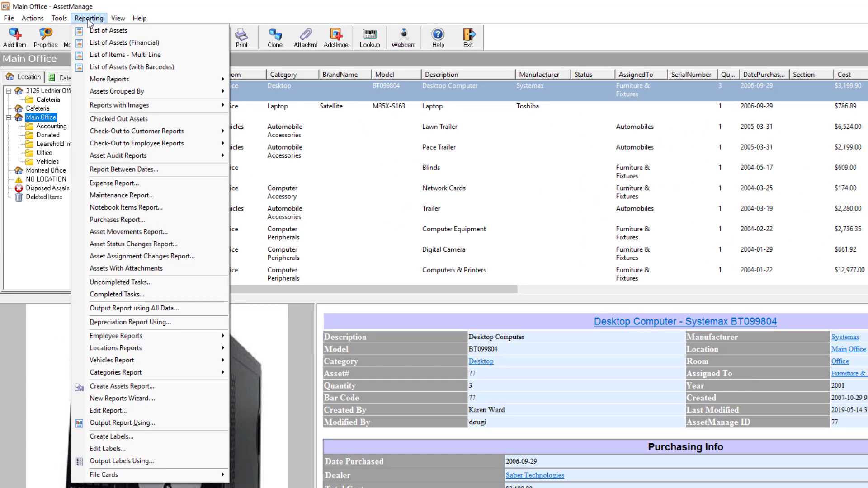
pyautogui.click(148, 308)
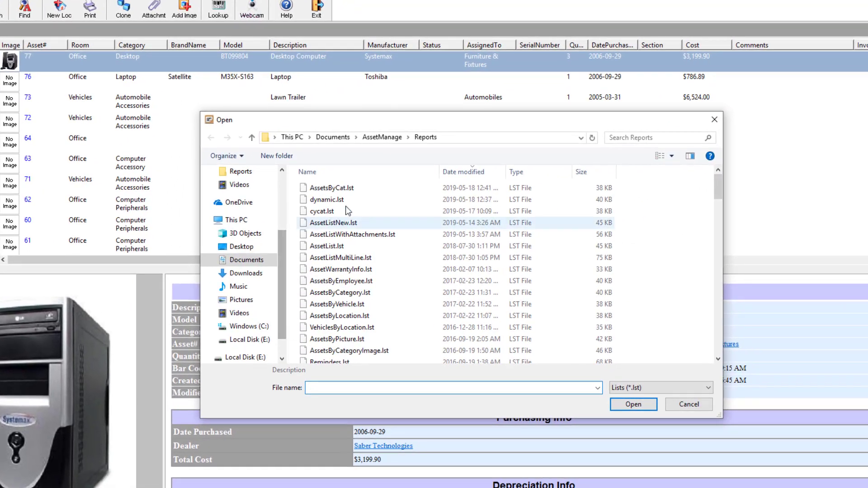
pyautogui.click(346, 189)
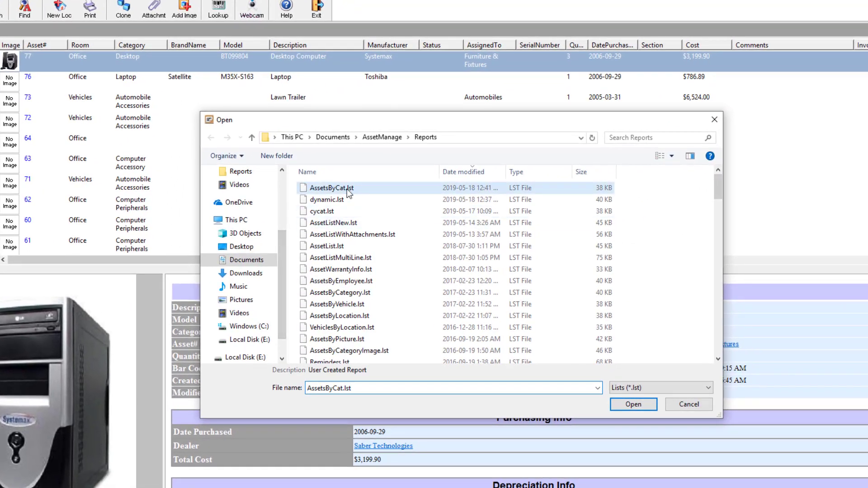
pyautogui.click(636, 405)
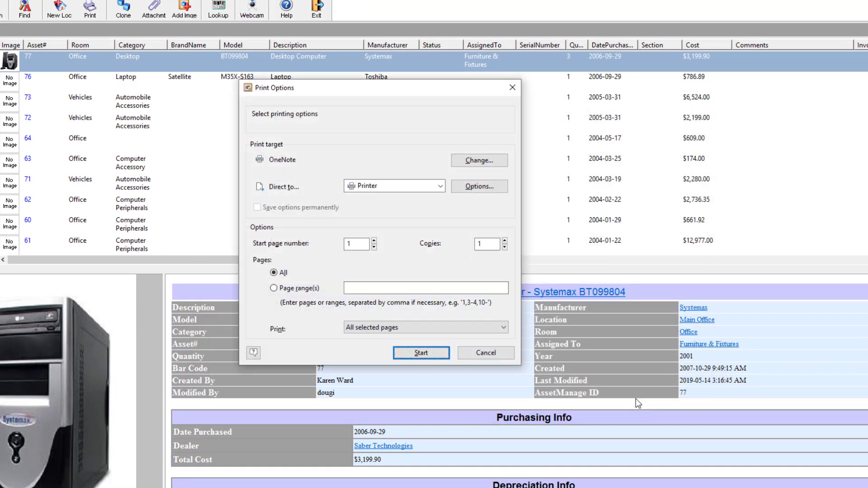
# Output all pages of the report to Preview, then close the print preview
pyautogui.click(440, 186)
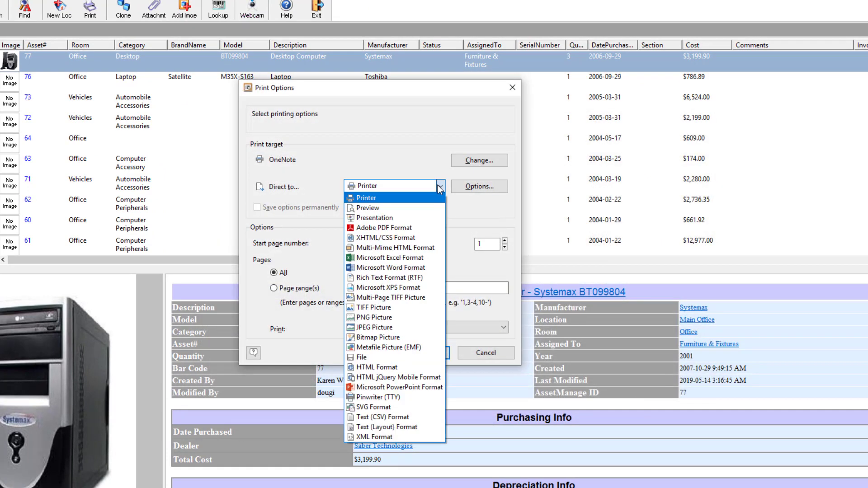
pyautogui.click(397, 208)
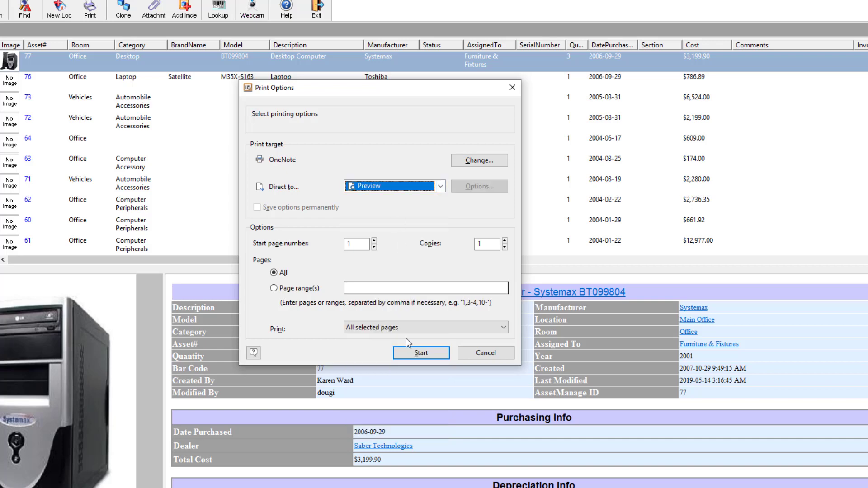
pyautogui.click(424, 357)
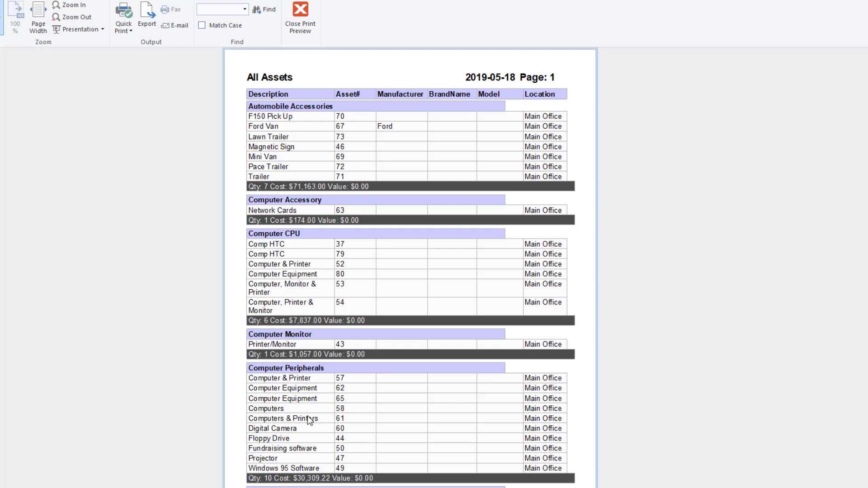
pyautogui.click(304, 21)
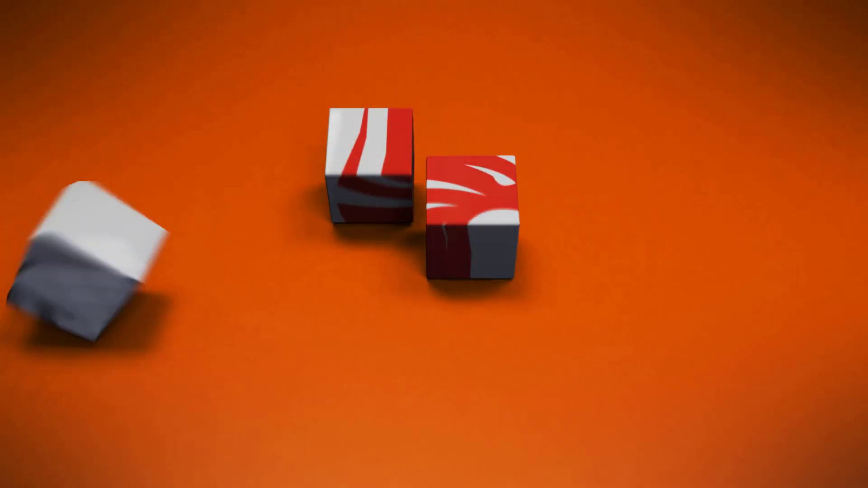